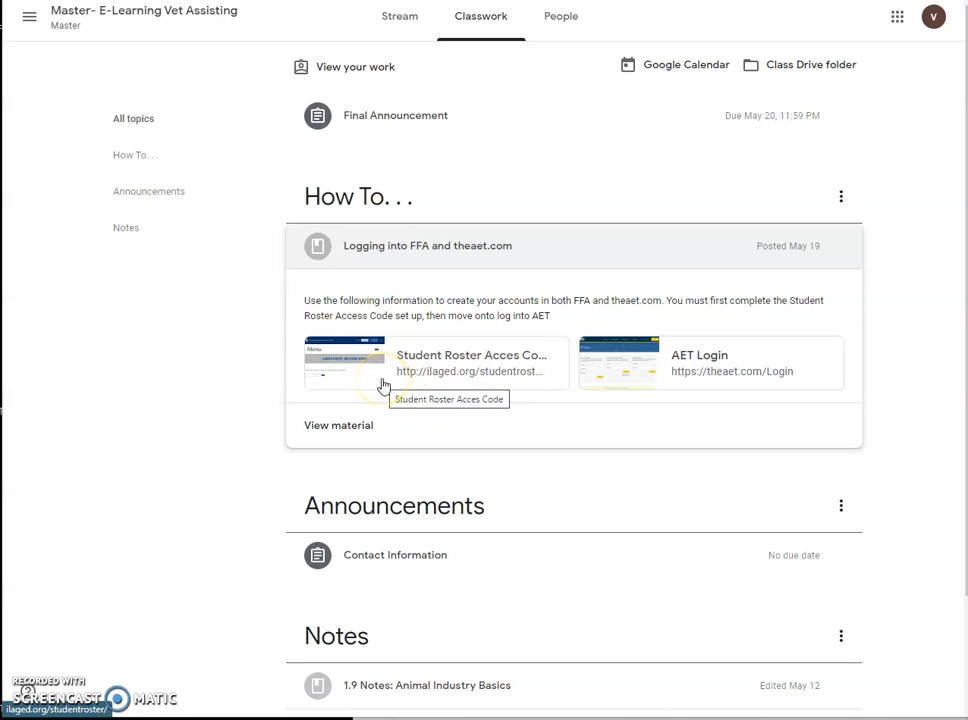
# Step: Open the Student Roster Access Code link in the 'Logging into FFA and theaet.com' material
pyautogui.click(385, 389)
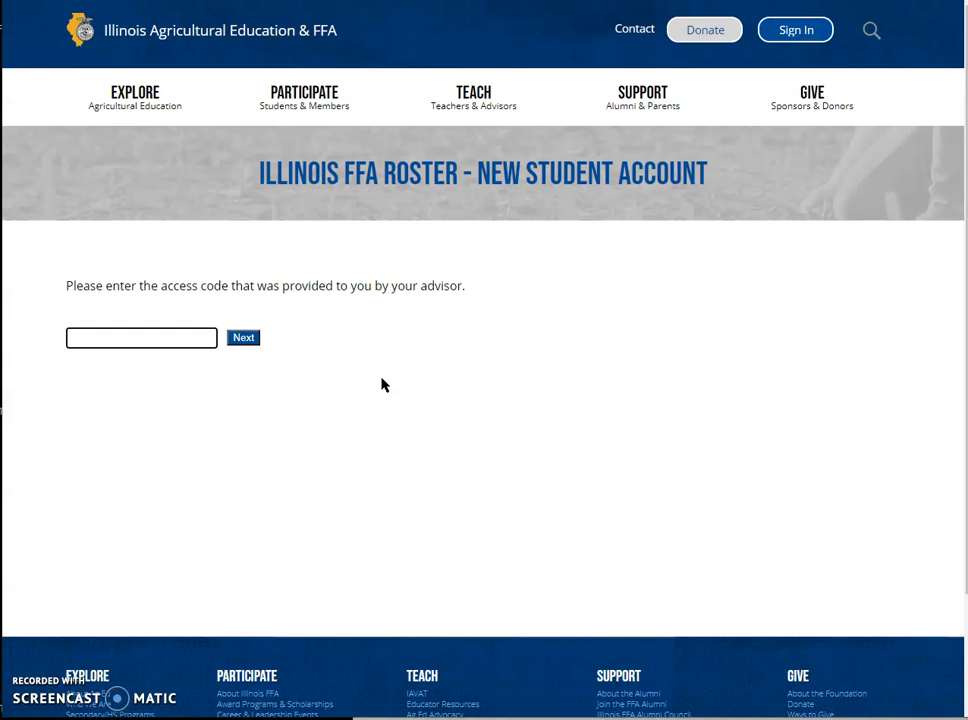
# Step: Submit the advisor's access code to reach the blank contact-information form
pyautogui.click(254, 343)
pyautogui.click(254, 343)
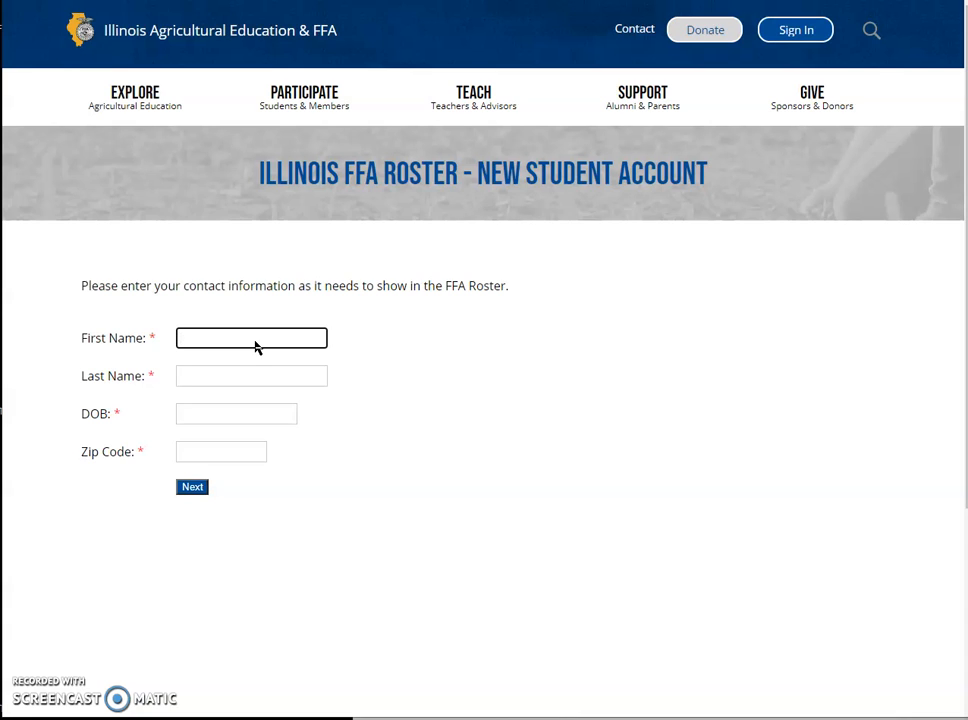
# Step: Enter the student's first and last name, correcting a typo in the first name
pyautogui.click(208, 374)
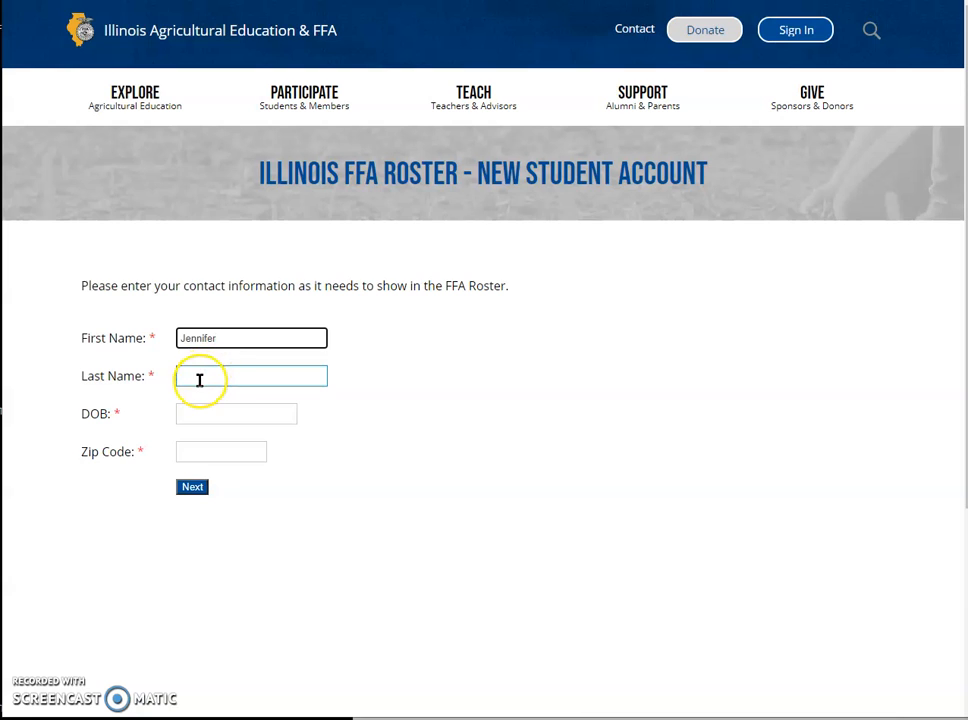
pyautogui.click(200, 379)
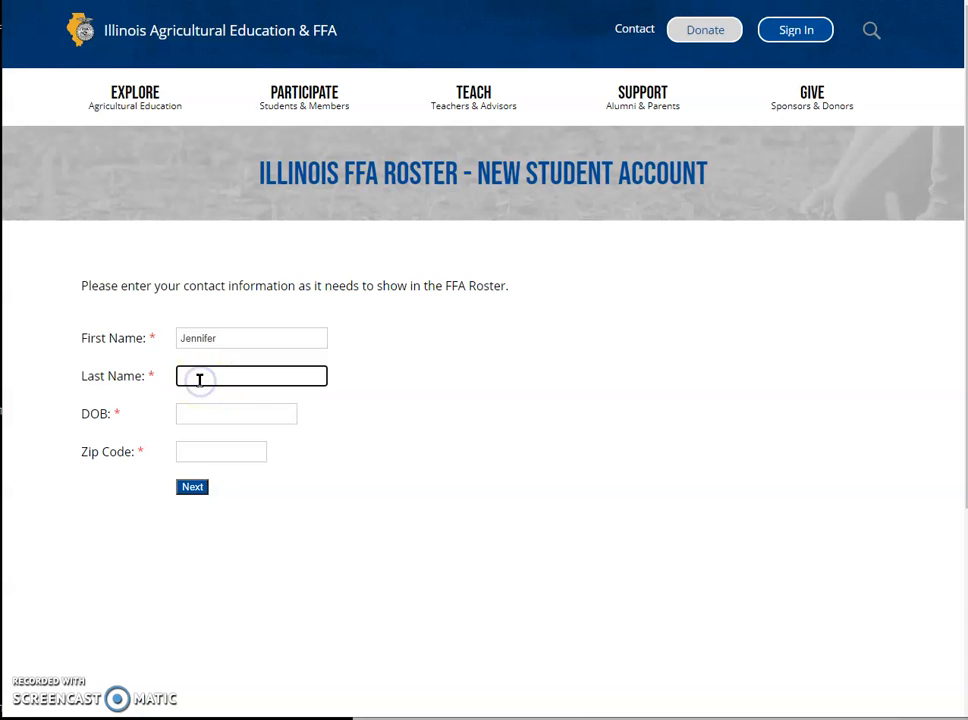
# Step: Enter the student's date of birth in a corrected format and the zip code, then submit
pyautogui.click(281, 411)
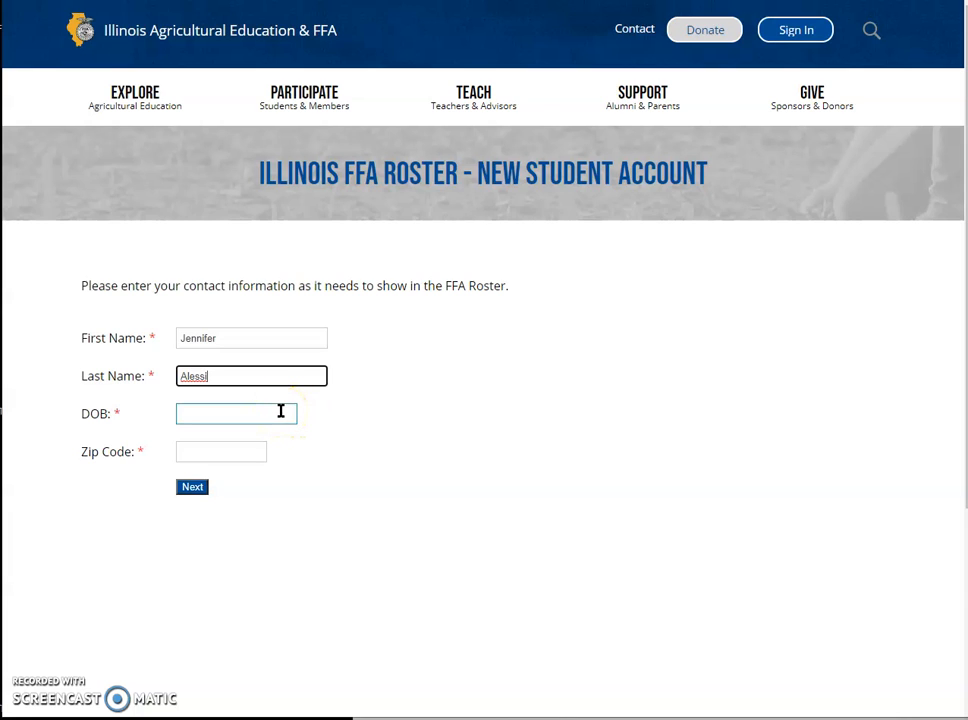
pyautogui.click(281, 411)
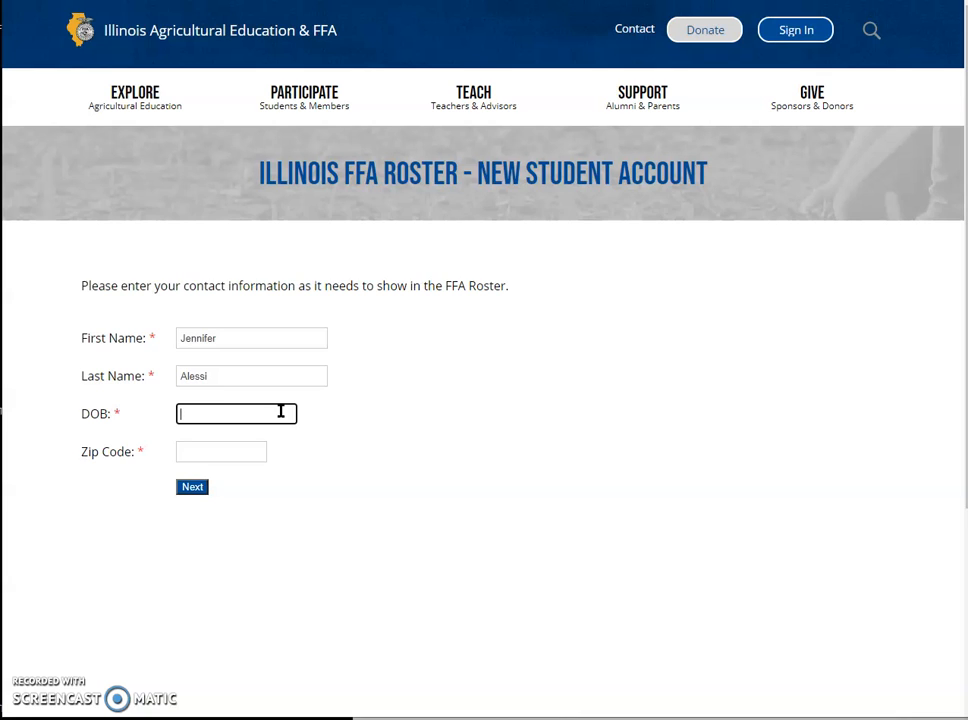
pyautogui.click(244, 443)
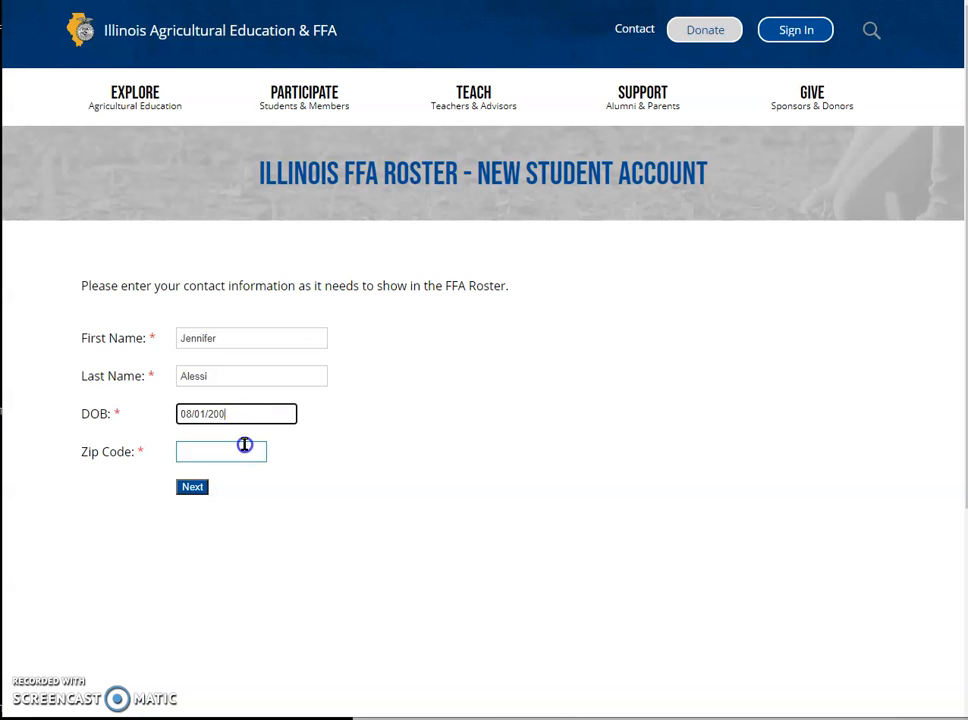
pyautogui.tripleClick(263, 413)
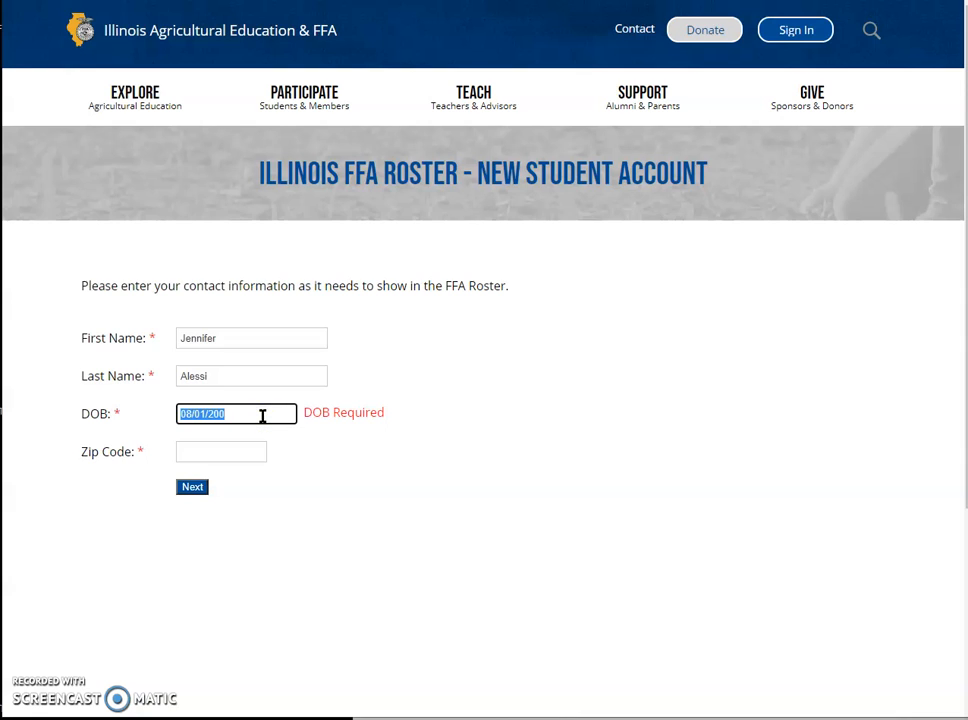
pyautogui.click(245, 448)
pyautogui.write('60446')
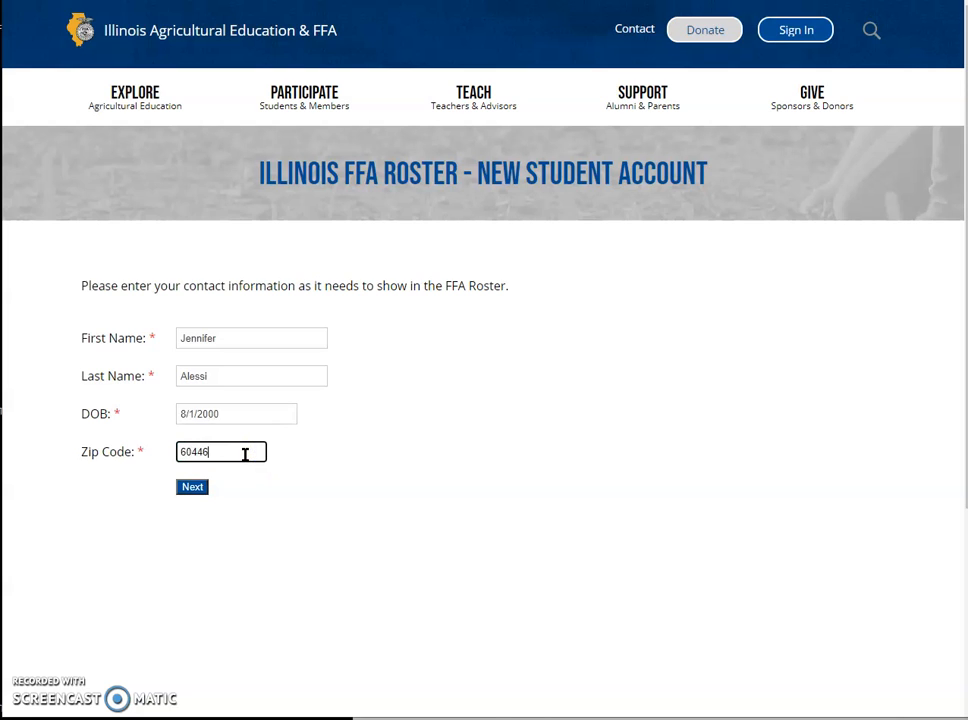
pyautogui.click(198, 487)
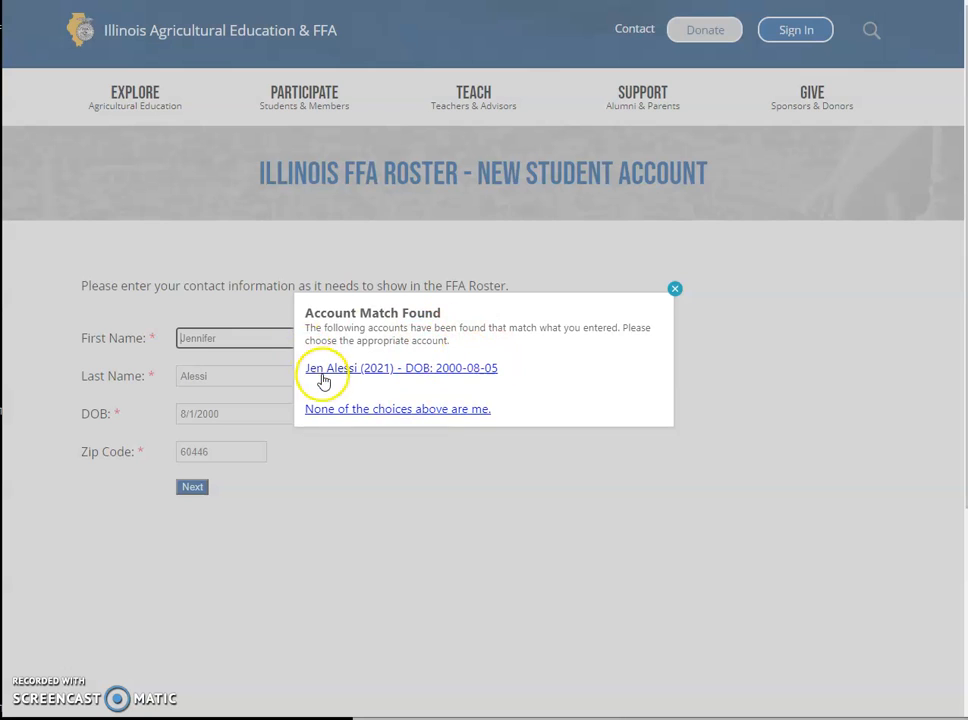
pyautogui.click(350, 414)
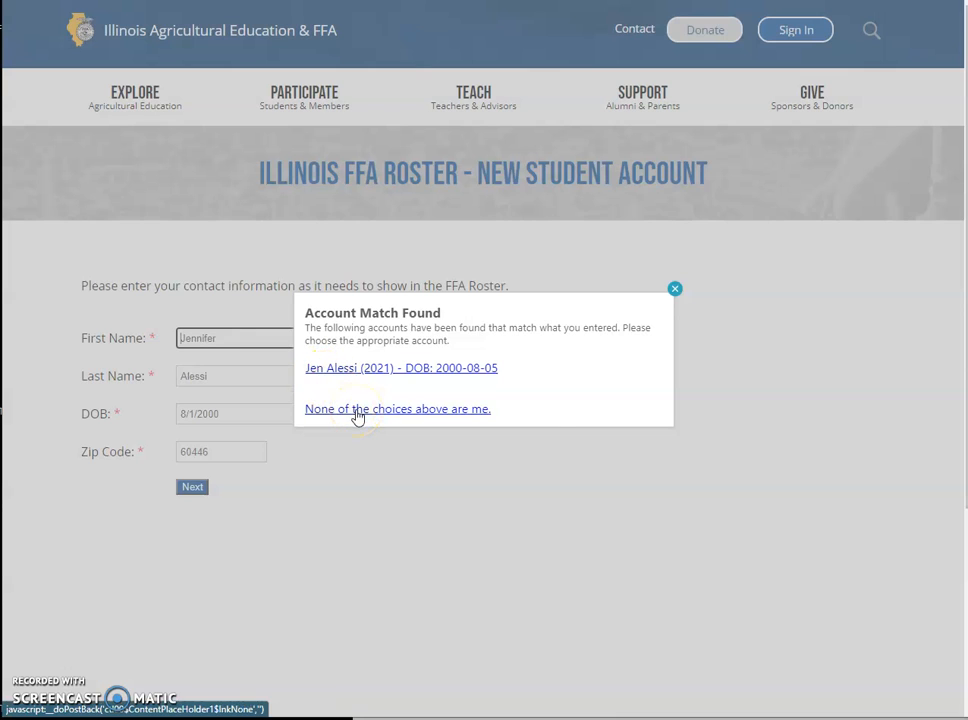
pyautogui.click(578, 406)
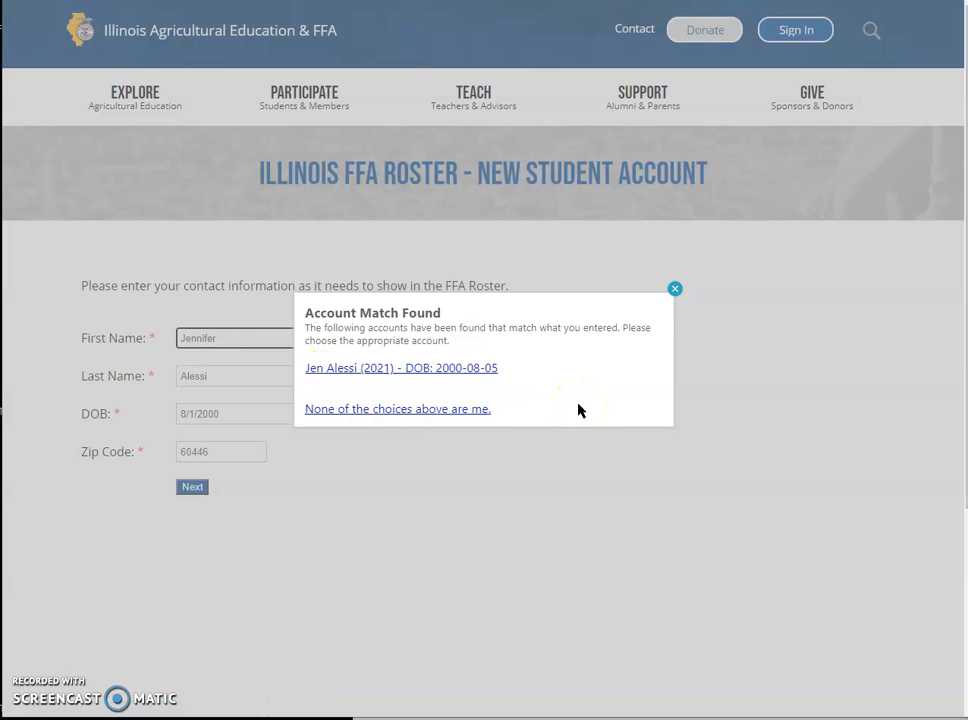
pyautogui.click(573, 372)
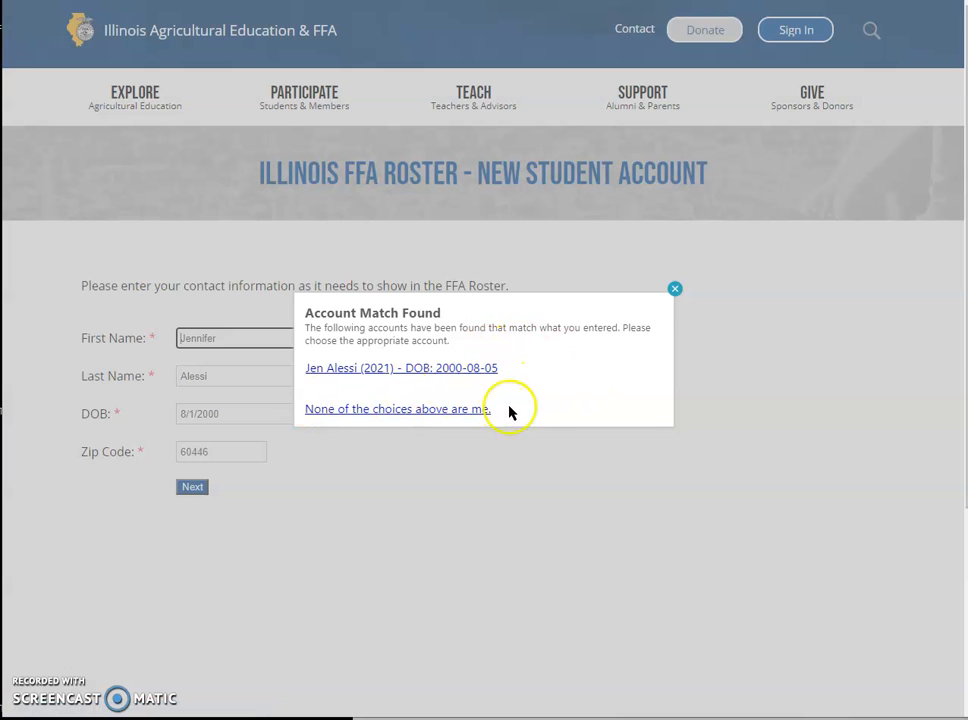
# Step: Open the matching existing student account and review the first and last name fields
pyautogui.click(484, 372)
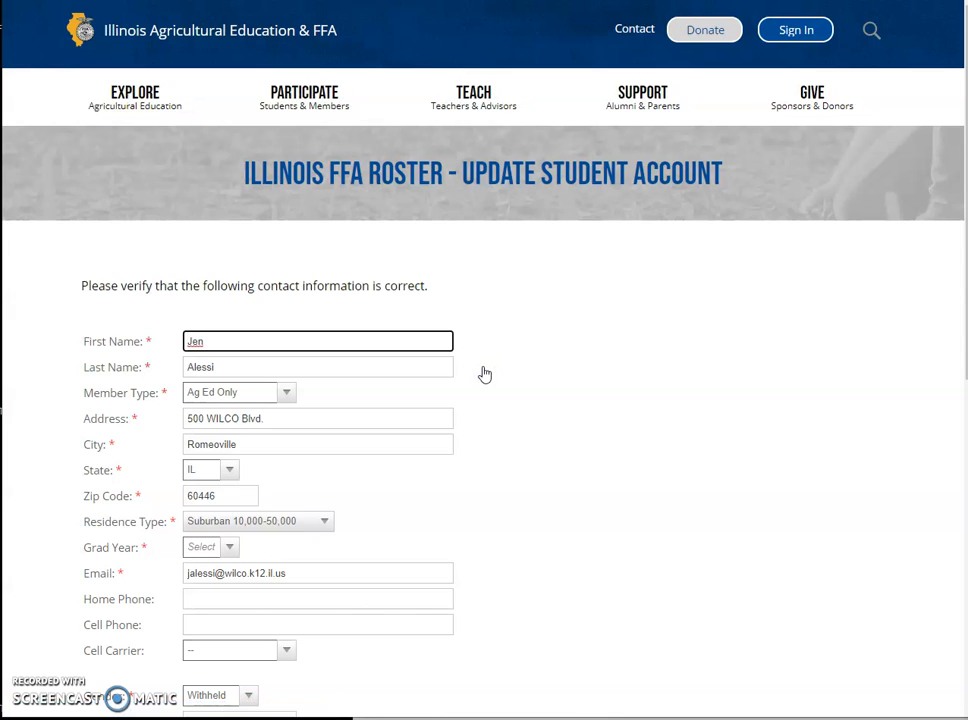
pyautogui.click(376, 366)
pyautogui.click(207, 338)
pyautogui.click(219, 345)
pyautogui.click(212, 371)
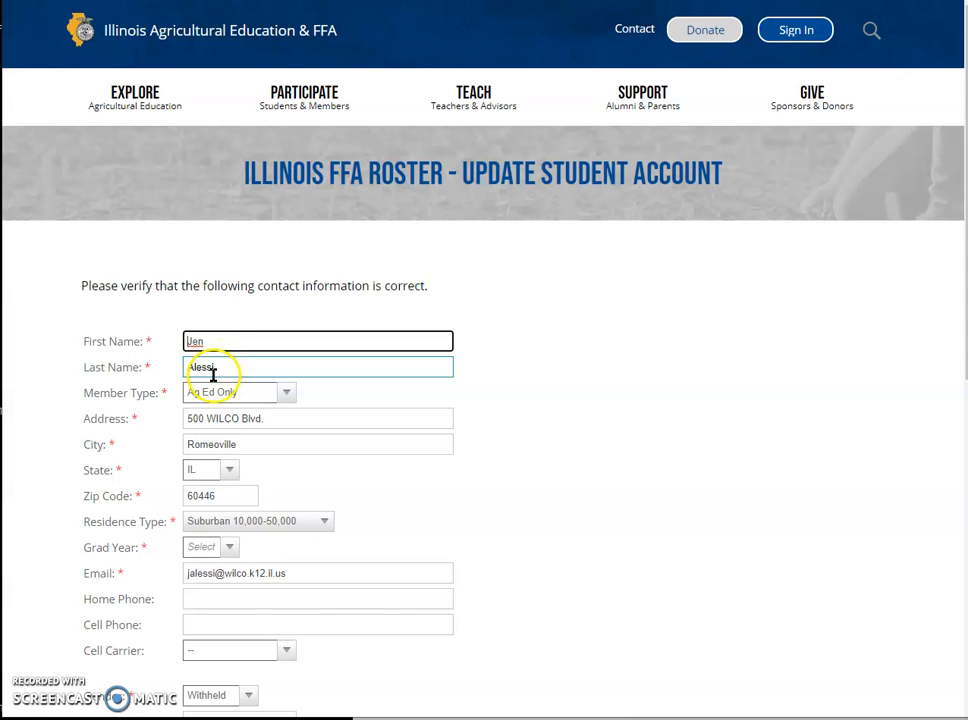
# Step: Keep Member Type as Ag Ed Only and leave the address and city unchanged
pyautogui.click(255, 392)
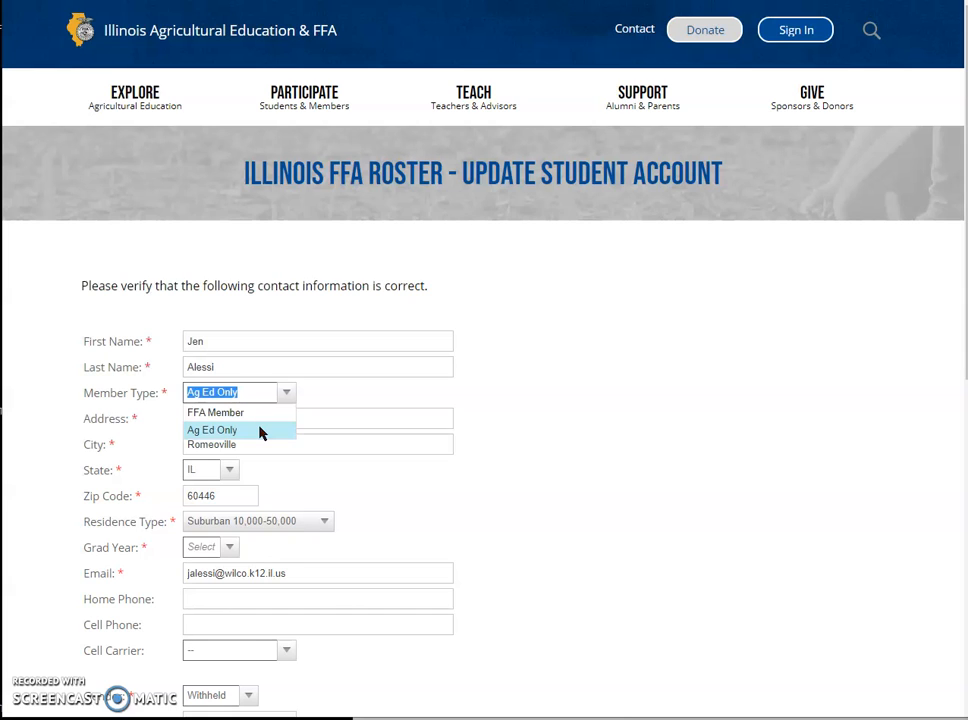
pyautogui.click(236, 430)
pyautogui.click(242, 430)
pyautogui.click(451, 420)
pyautogui.click(523, 458)
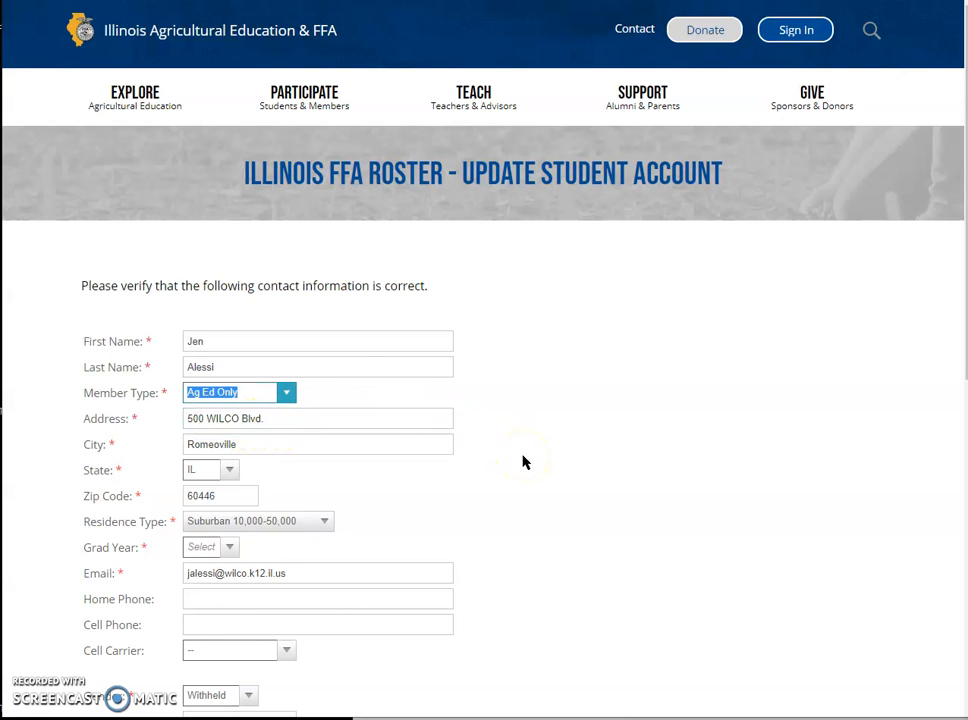
pyautogui.click(275, 448)
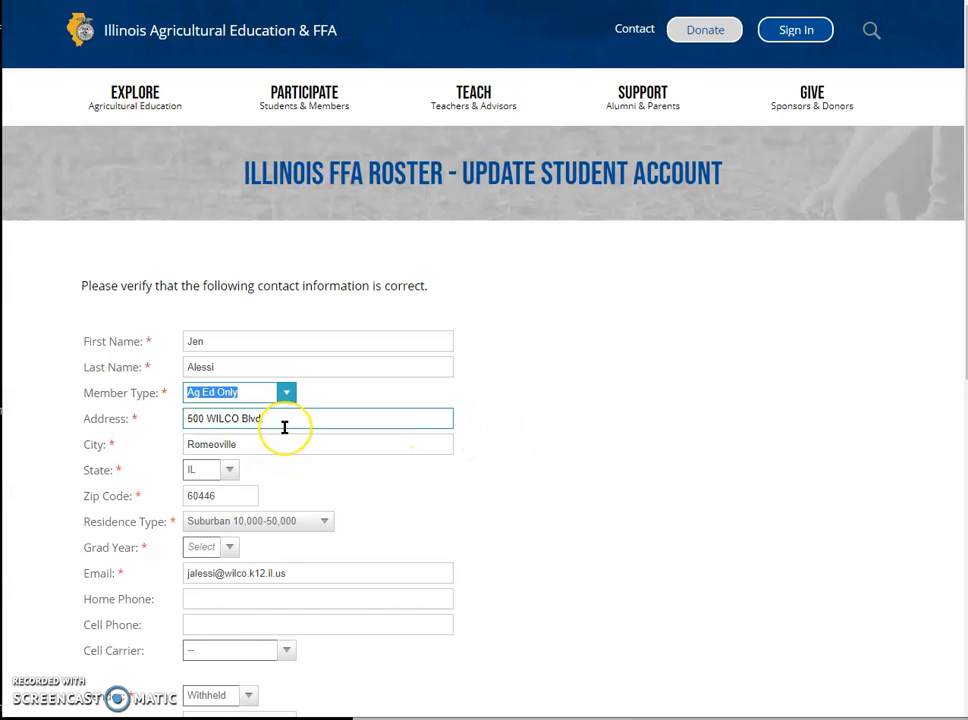
pyautogui.click(283, 441)
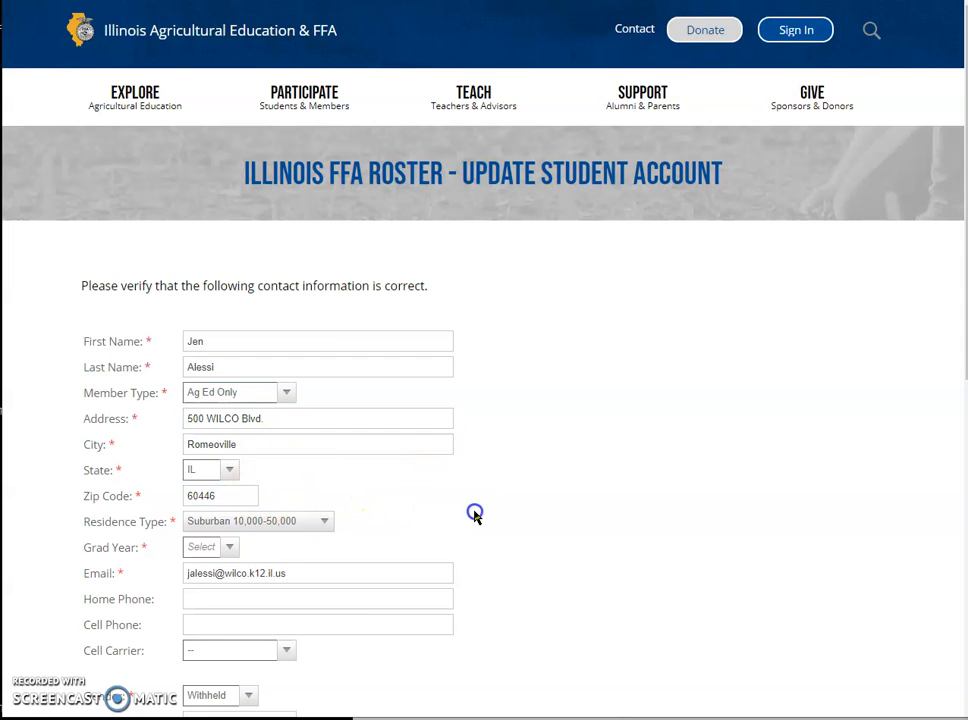
pyautogui.scroll(-3, 475, 514)
pyautogui.click(326, 172)
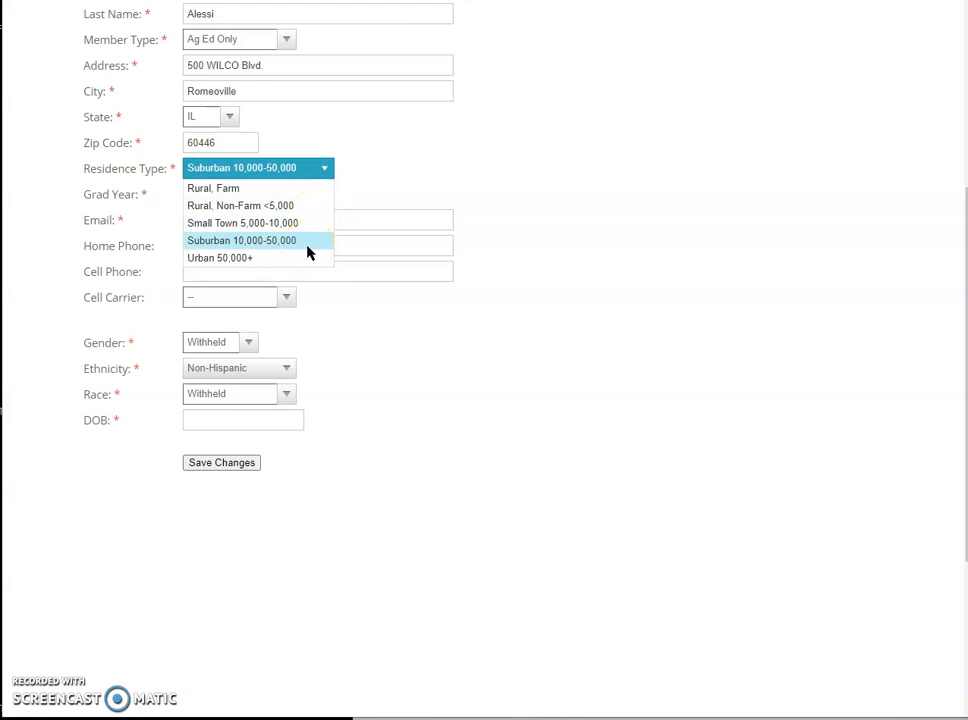
# Step: Keep Residence Type as Suburban 10,000-50,000 and set Grad Year to 2021
pyautogui.click(555, 188)
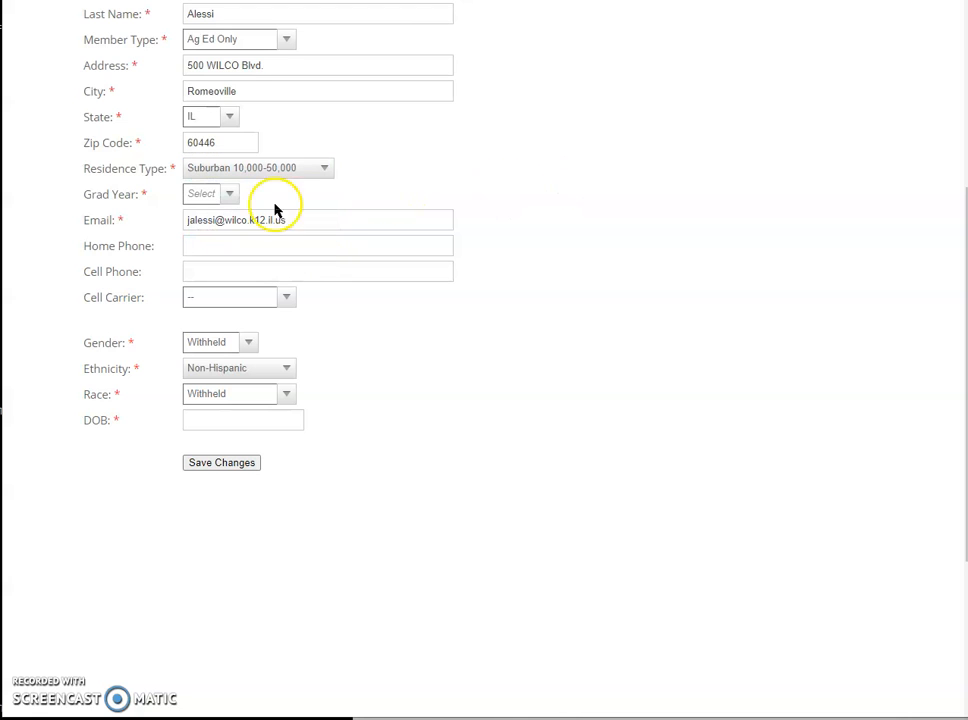
pyautogui.click(230, 197)
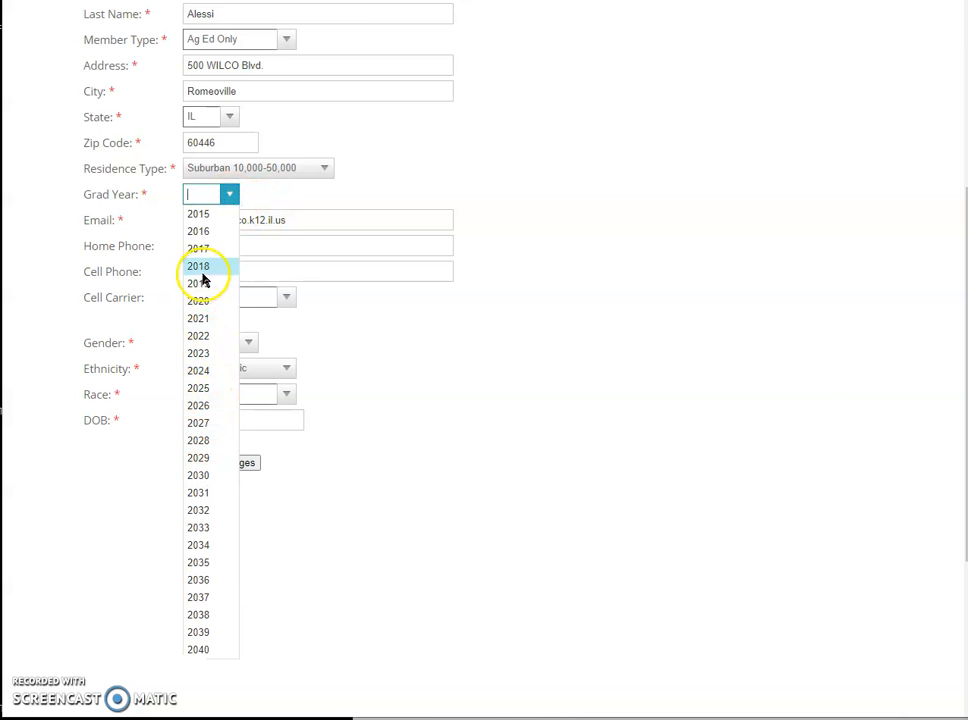
pyautogui.click(213, 319)
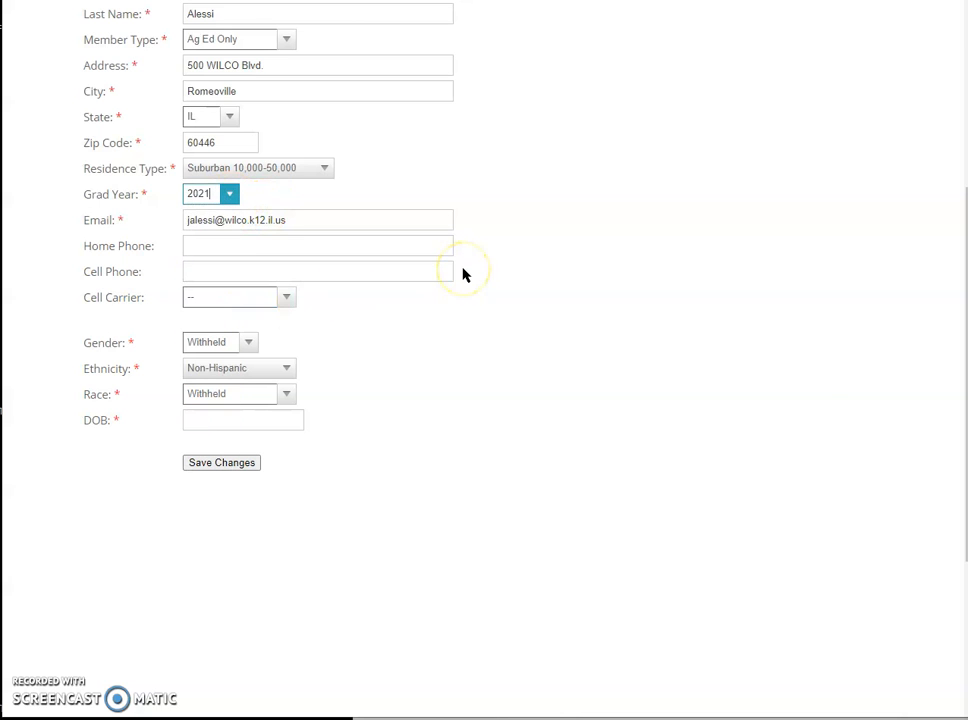
# Step: Replace the old email with the student's new school email address
pyautogui.click(320, 220)
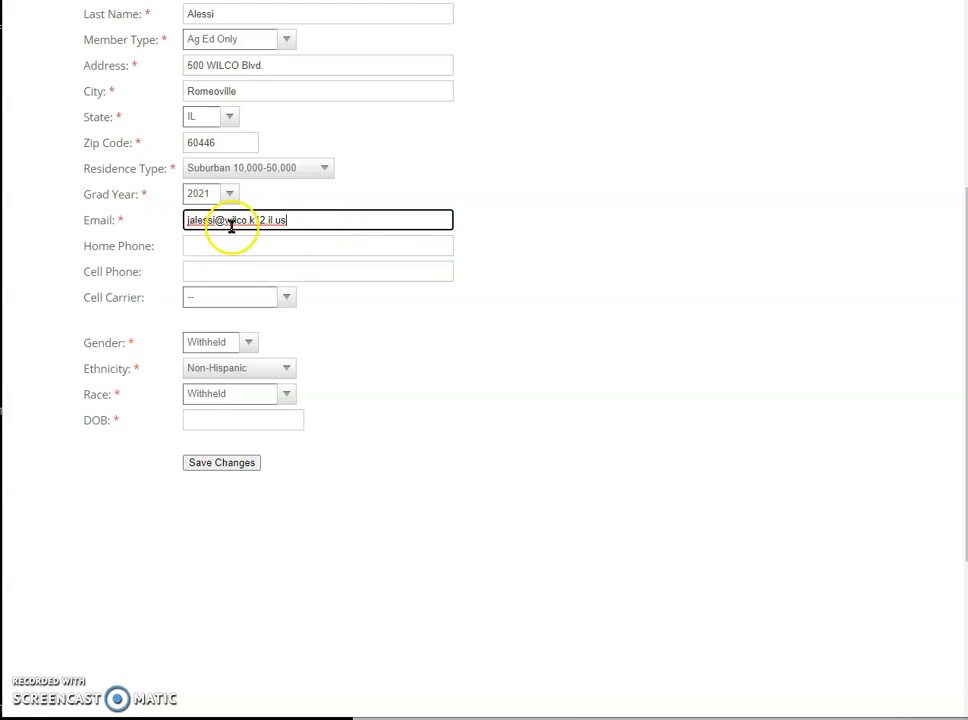
pyautogui.click(372, 224)
pyautogui.click(366, 227)
pyautogui.moveTo(366, 227); pyautogui.dragTo(173, 225)
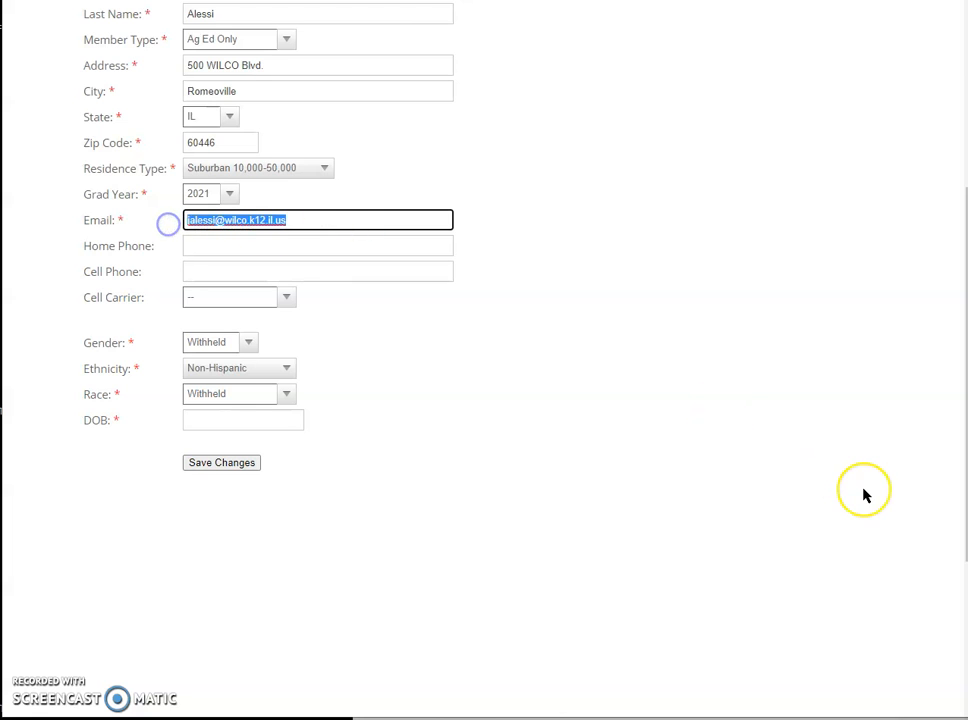
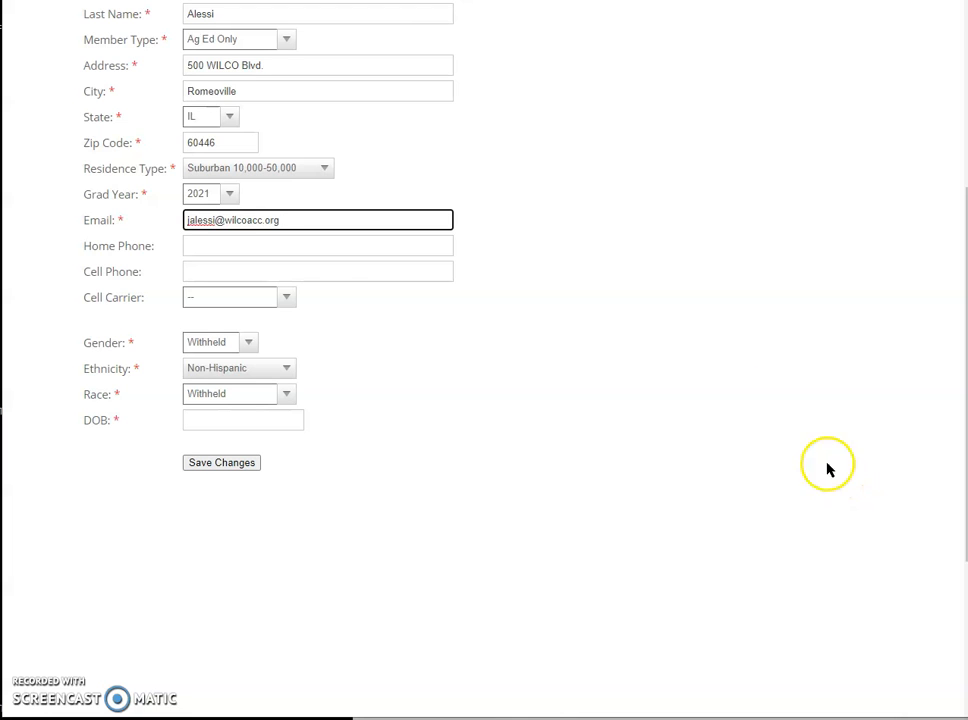
pyautogui.click(312, 248)
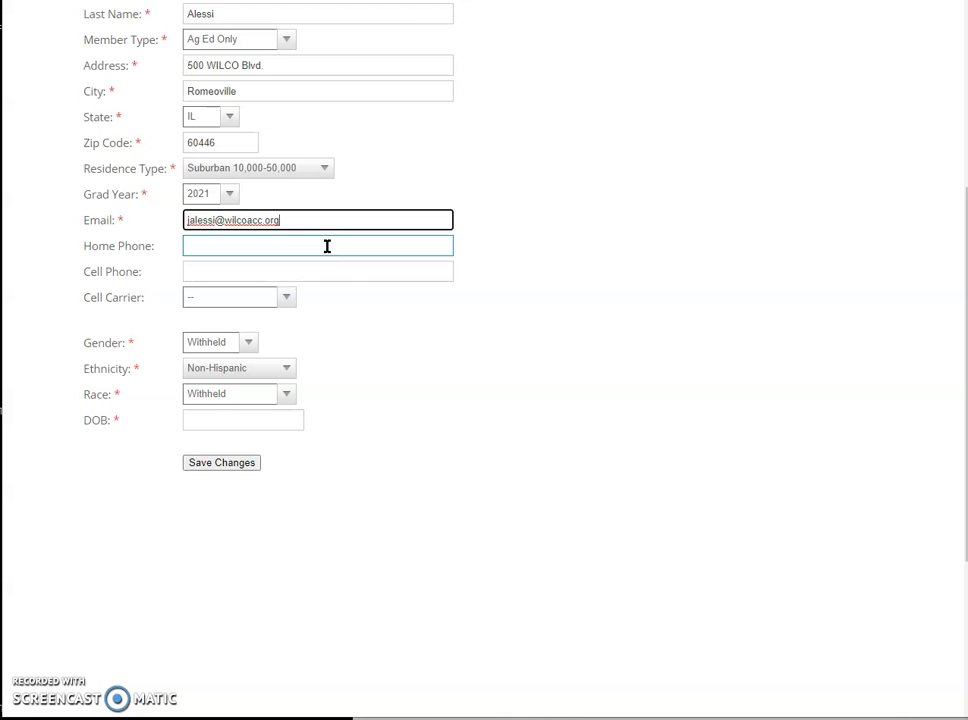
pyautogui.click(305, 214)
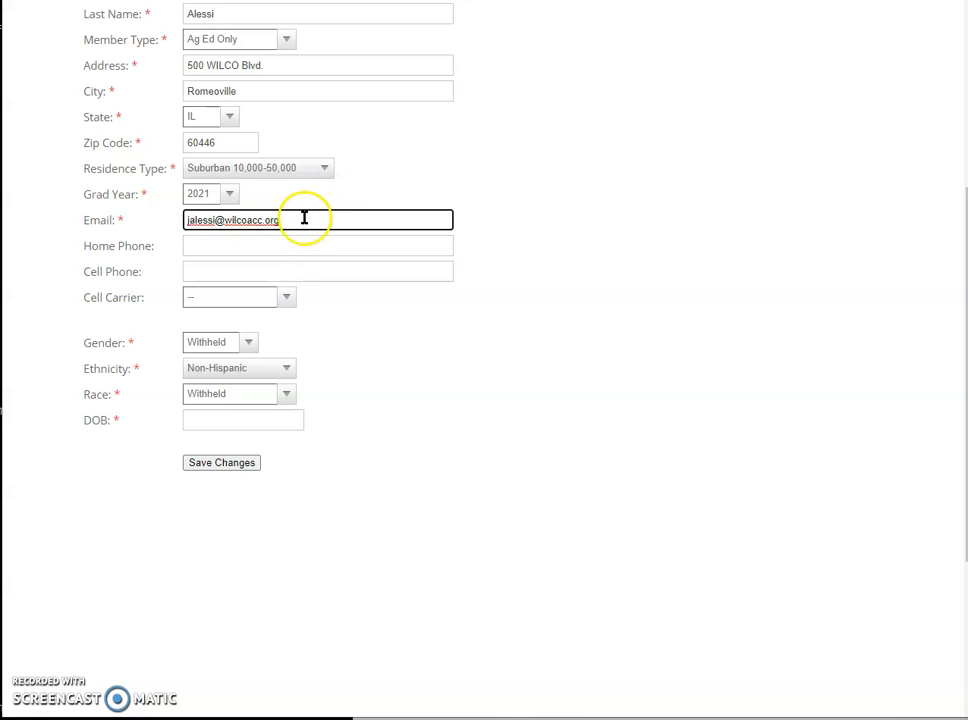
# Step: Keep Gender Withheld, Ethnicity Non-Hispanic and Race Withheld, then start entering the date of birth
pyautogui.click(248, 342)
pyautogui.click(222, 396)
pyautogui.click(276, 376)
pyautogui.click(255, 405)
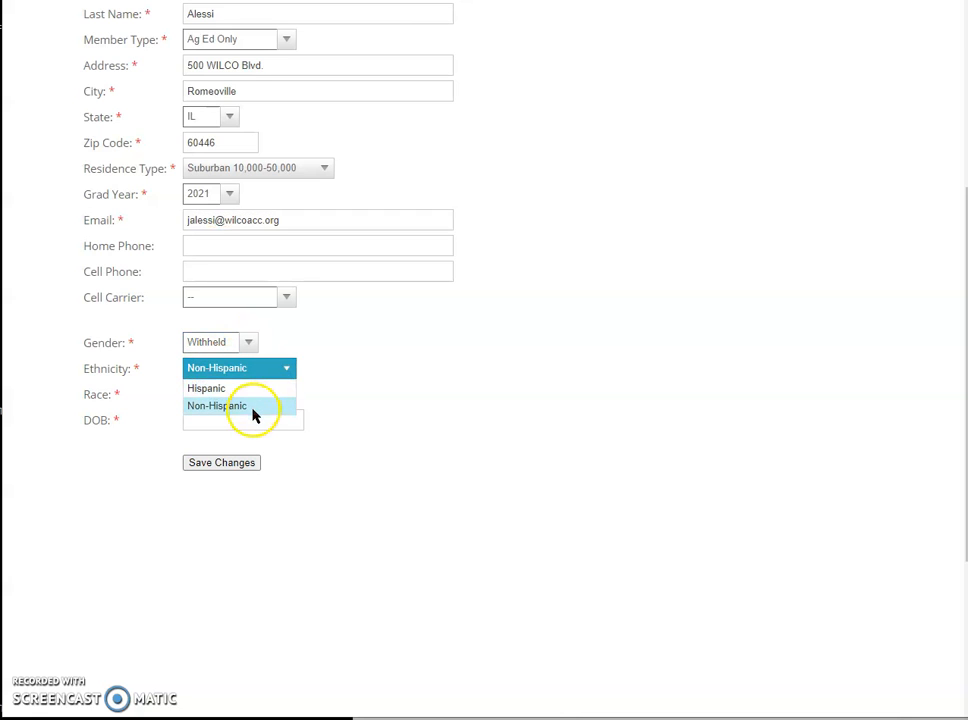
pyautogui.click(269, 397)
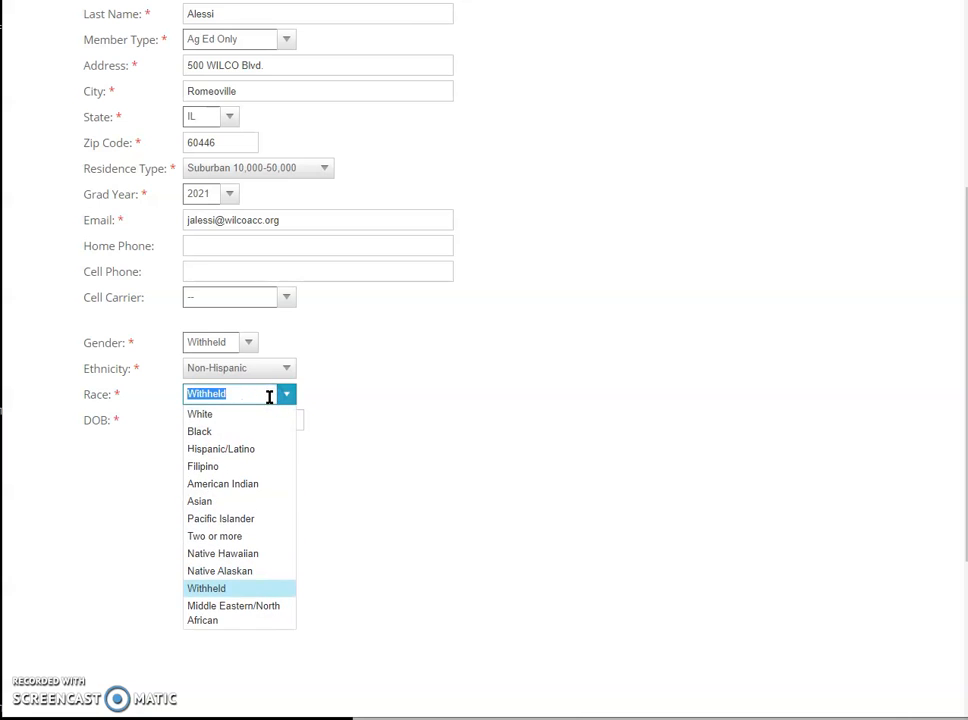
pyautogui.click(255, 588)
pyautogui.click(266, 418)
pyautogui.click(283, 398)
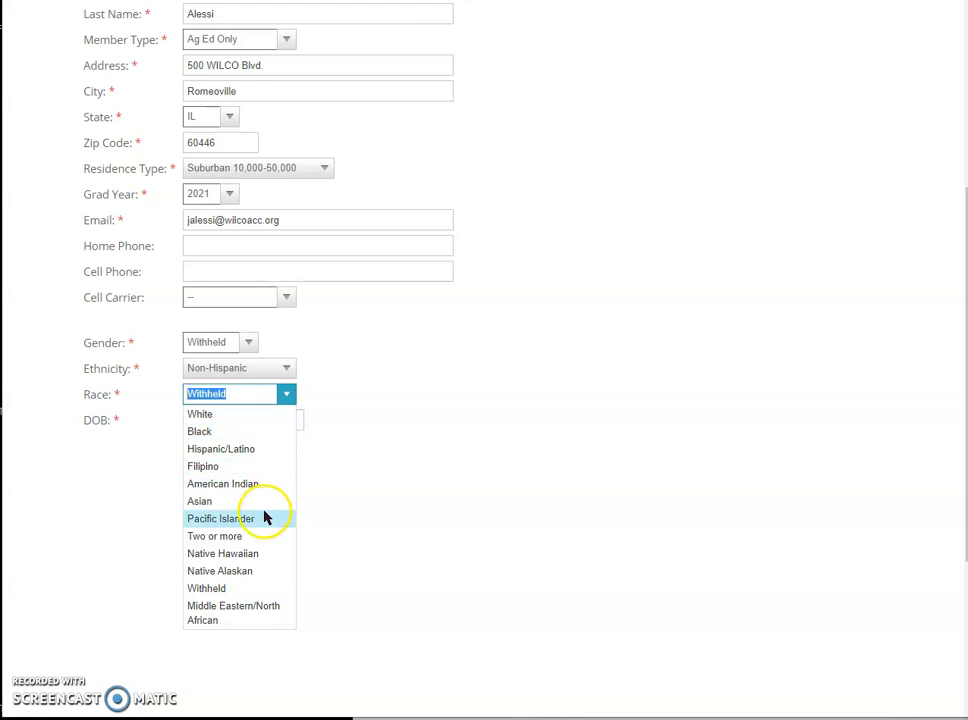
pyautogui.click(229, 586)
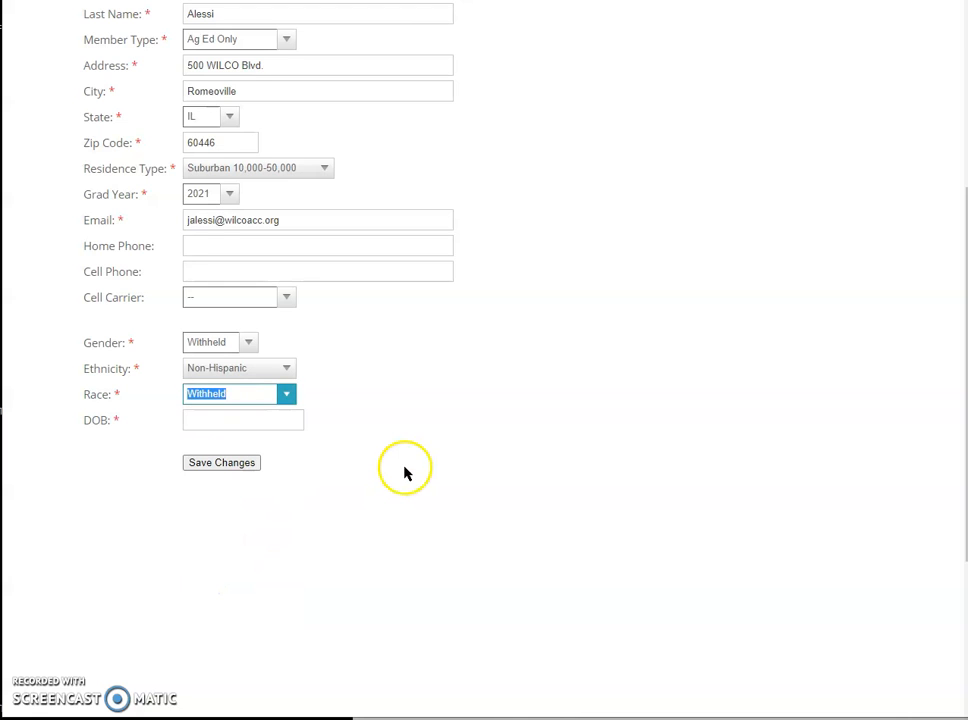
pyautogui.click(298, 420)
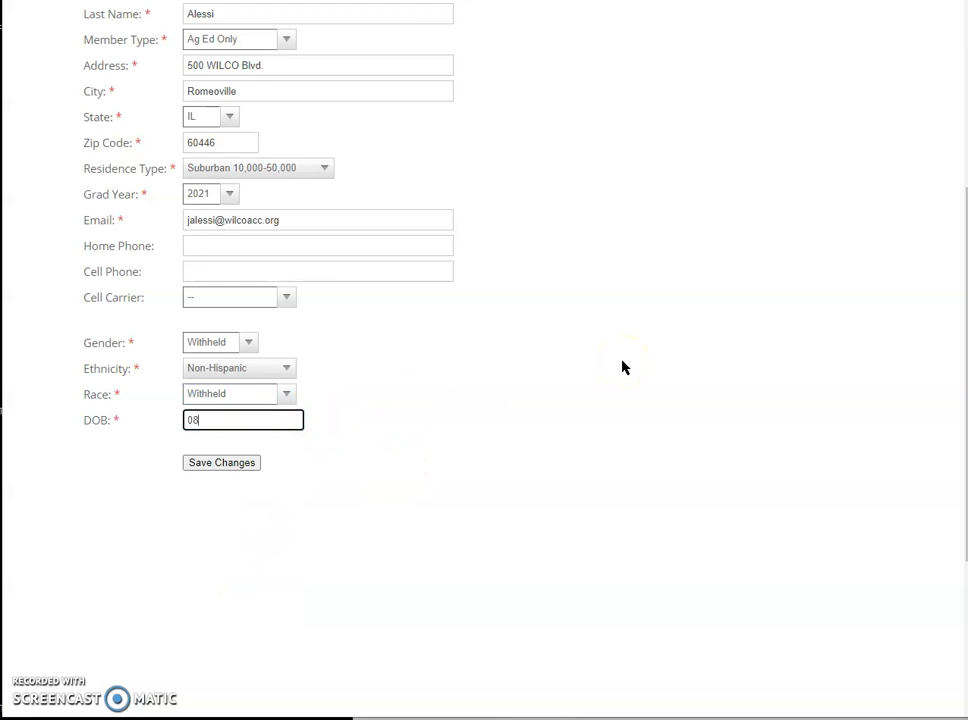
# Step: Save the student's changes and remove the existing Veterinary Technology course from enrollment
pyautogui.click(222, 462)
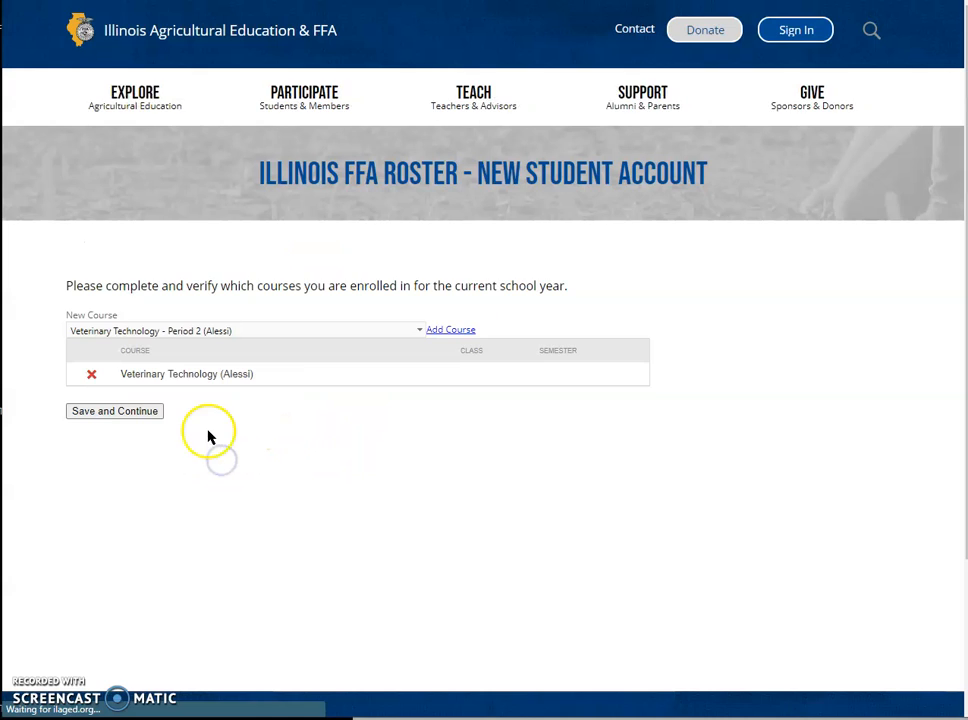
pyautogui.click(91, 374)
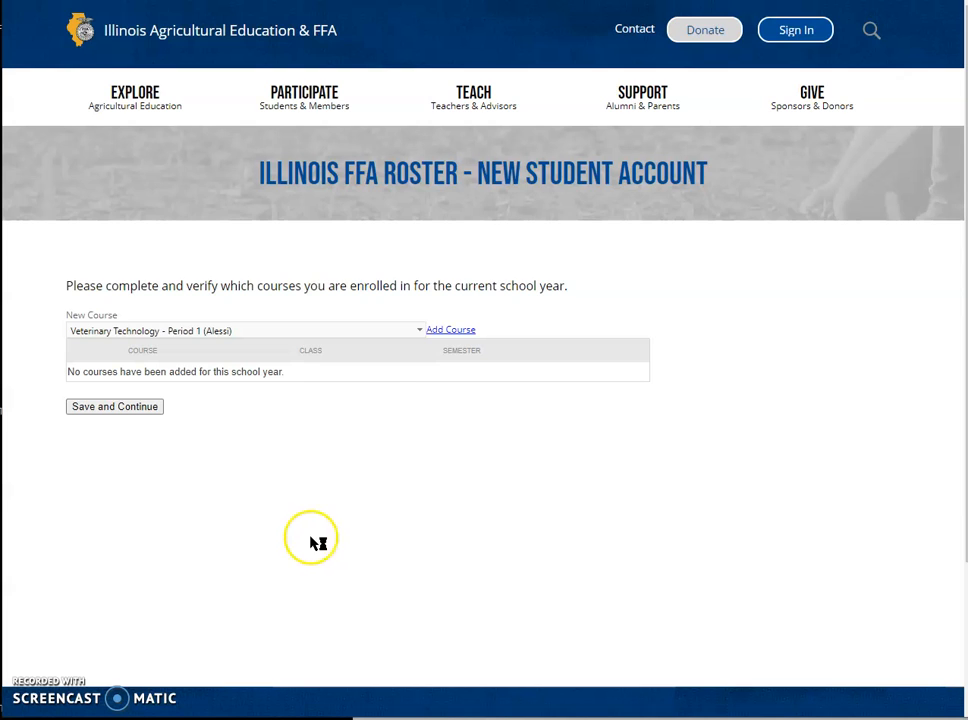
pyautogui.click(378, 331)
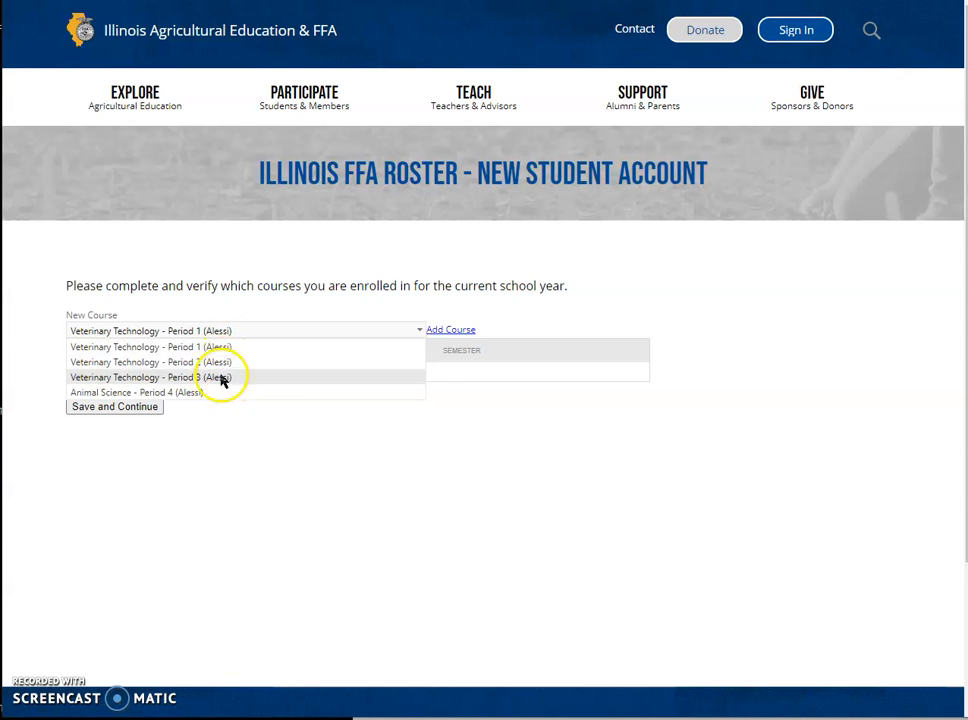
# Step: Add Veterinary Technology - Period 2 as a new course and save the enrollment list
pyautogui.click(275, 379)
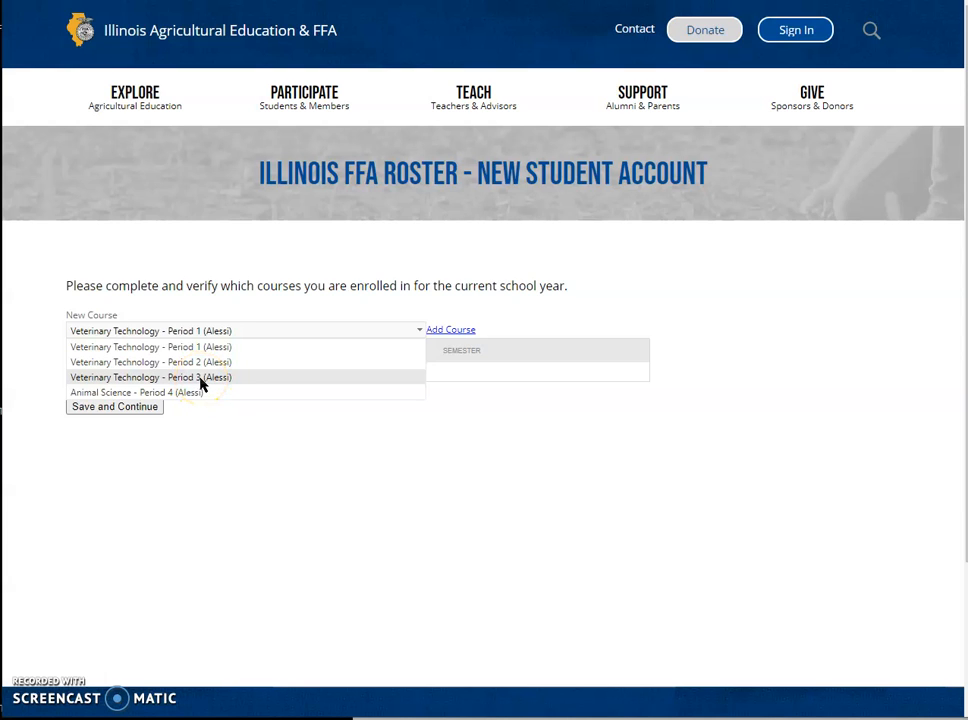
pyautogui.click(221, 444)
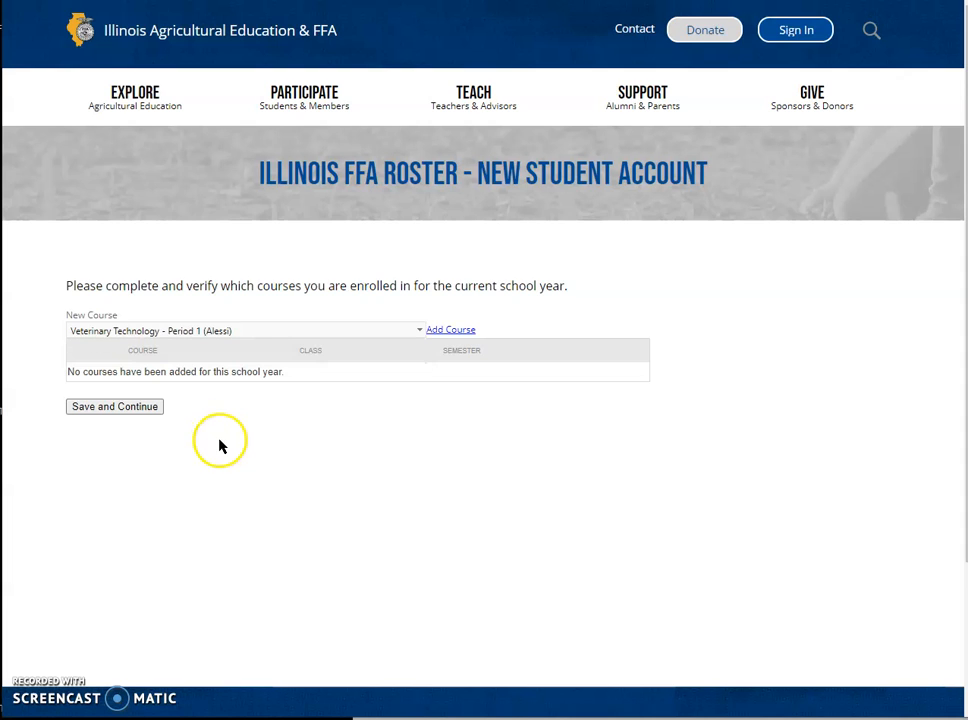
pyautogui.click(270, 332)
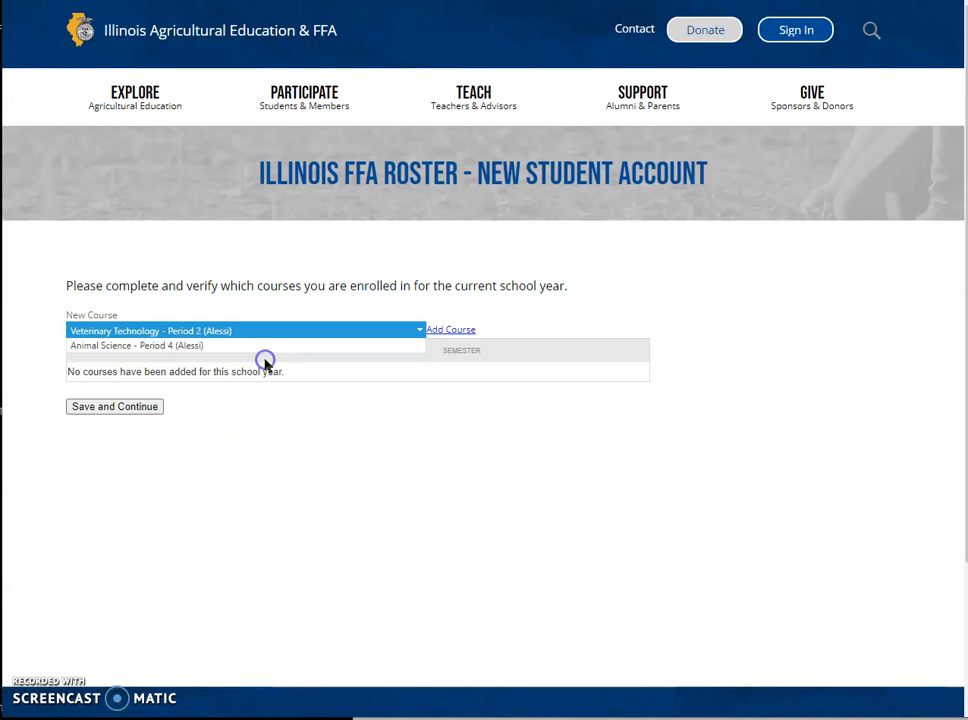
pyautogui.click(257, 364)
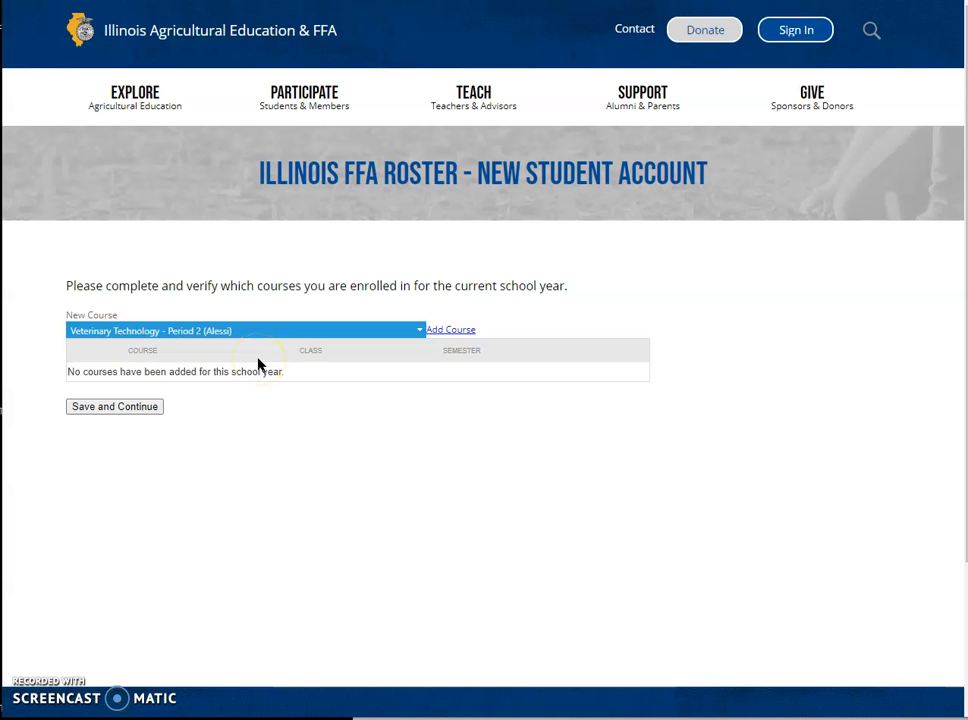
pyautogui.click(445, 330)
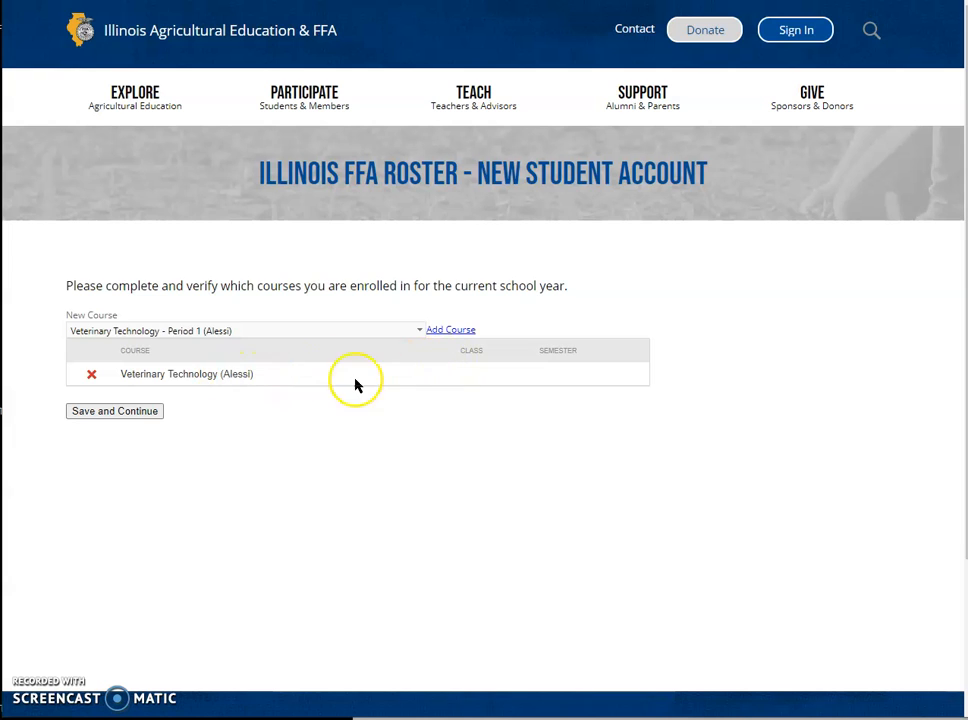
pyautogui.click(145, 411)
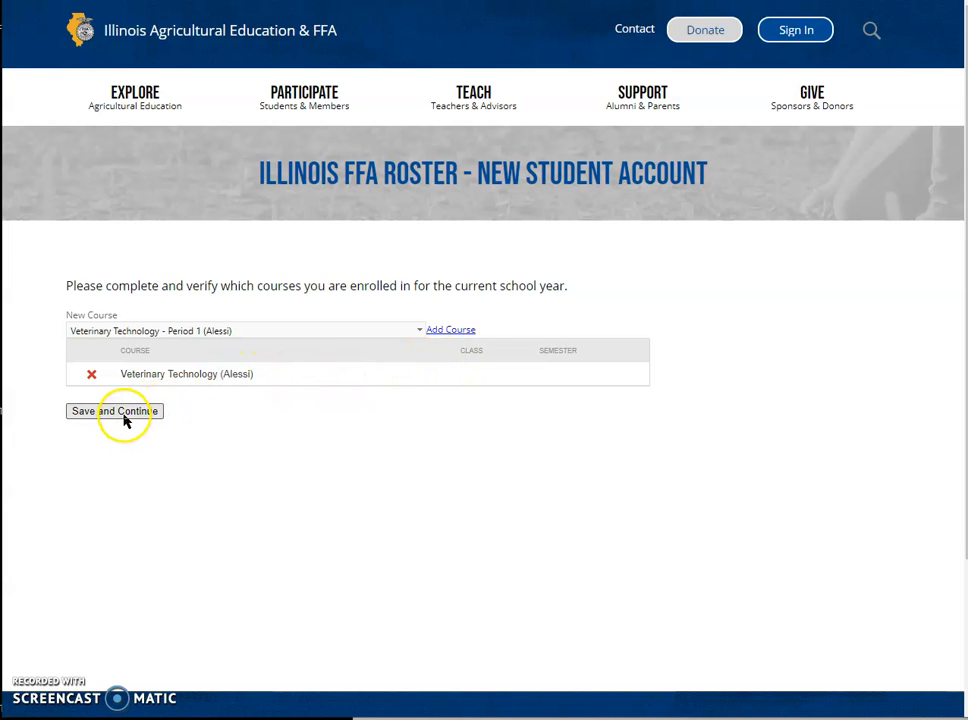